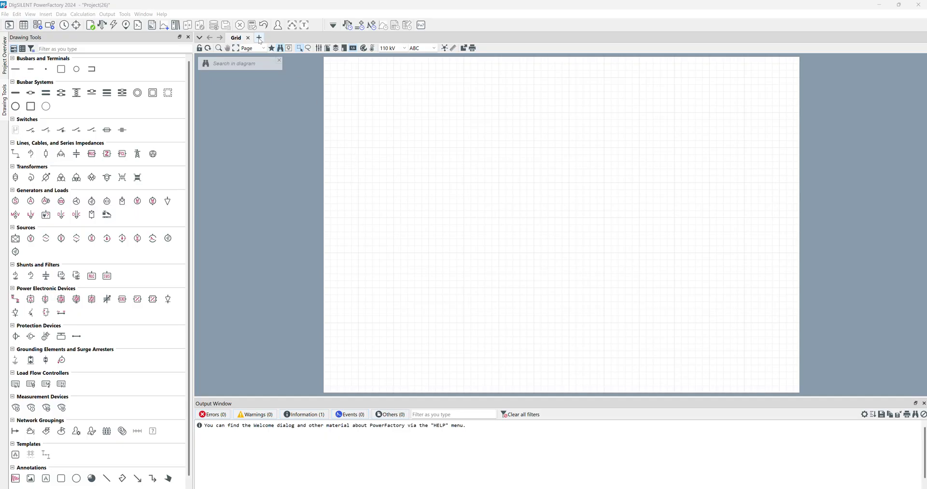
Add a new single-line diagram of type Geographic, showing the OpenStreetMap world map
left_click(260, 38)
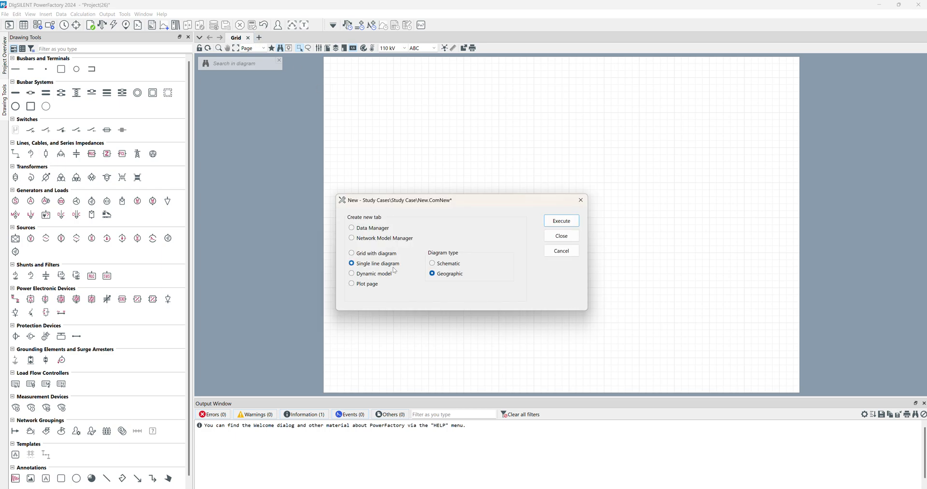
left_click(432, 263)
mouse_move(515, 202)
left_mouse_down()
mouse_move(289, 193)
mouse_move(547, 210)
left_mouse_up()
left_click(475, 270)
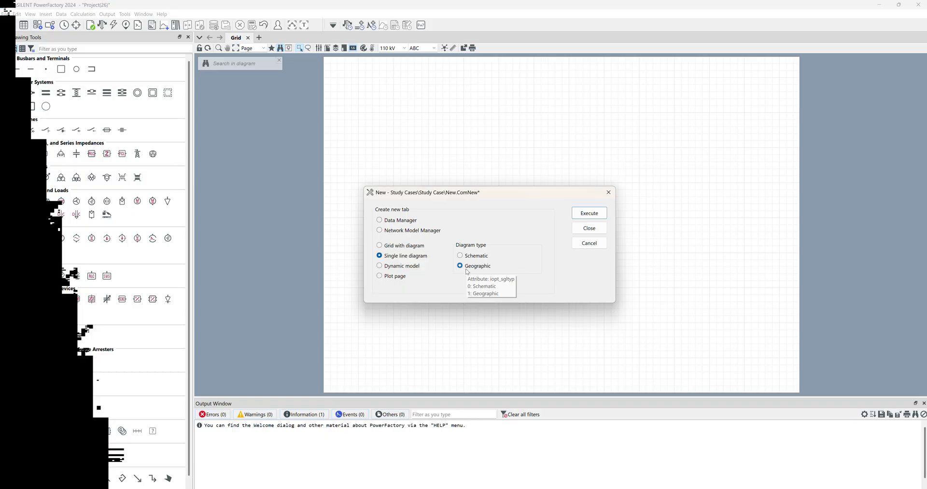
left_click(589, 214)
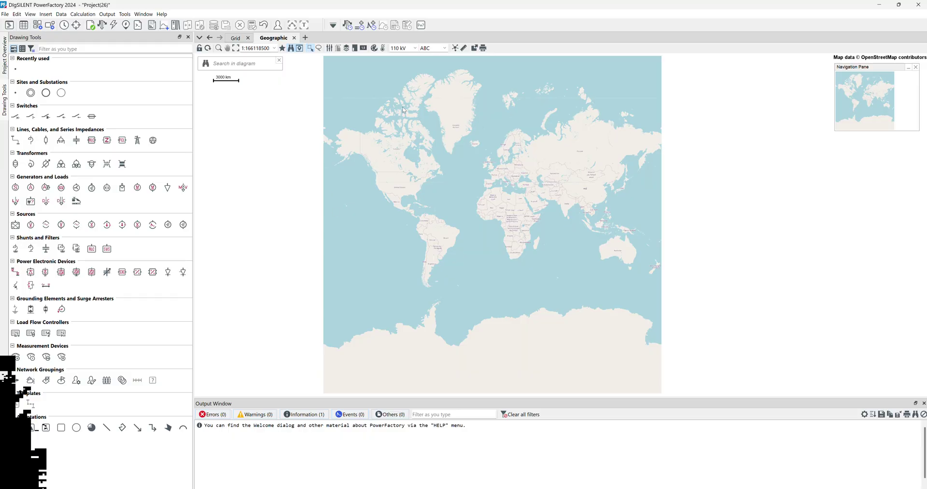
Search the diagram for coordinates 52.139621, 5.522120 and jump to that location
left_click(235, 63)
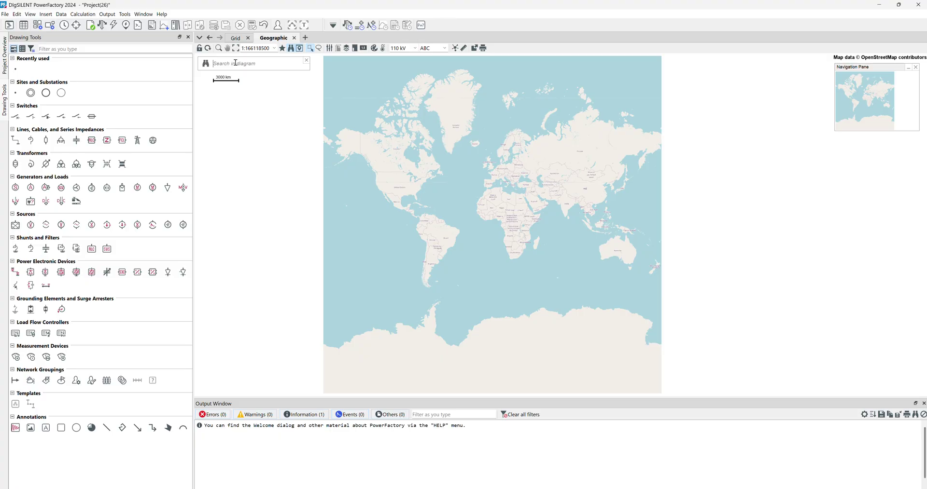
type("52.139621, 5.522120")
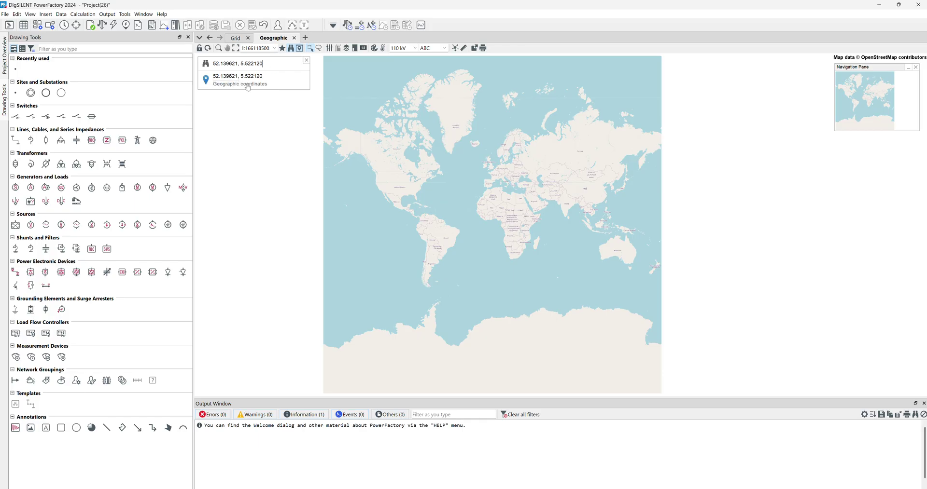
left_click(248, 86)
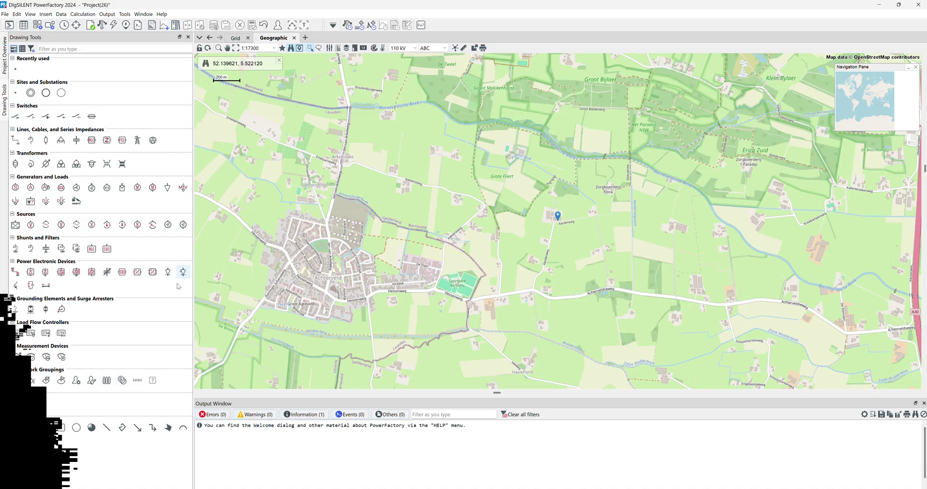
left_click(237, 38)
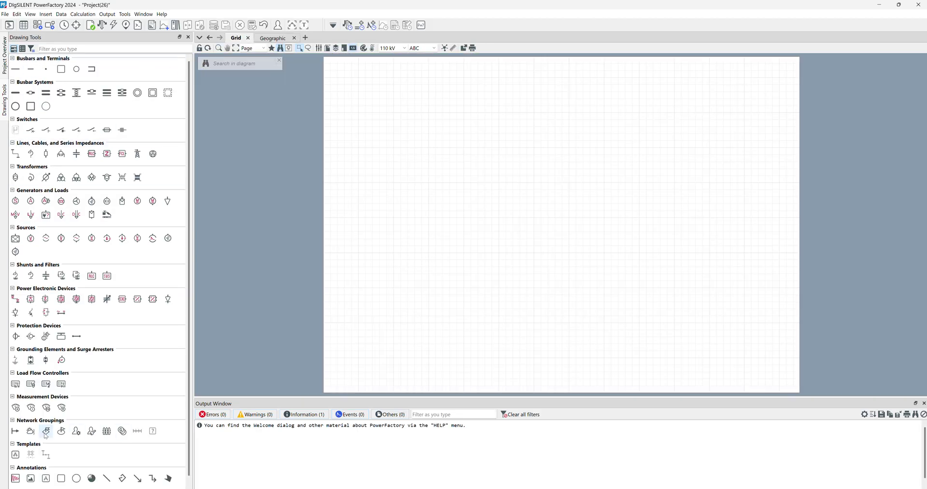
left_click(265, 39)
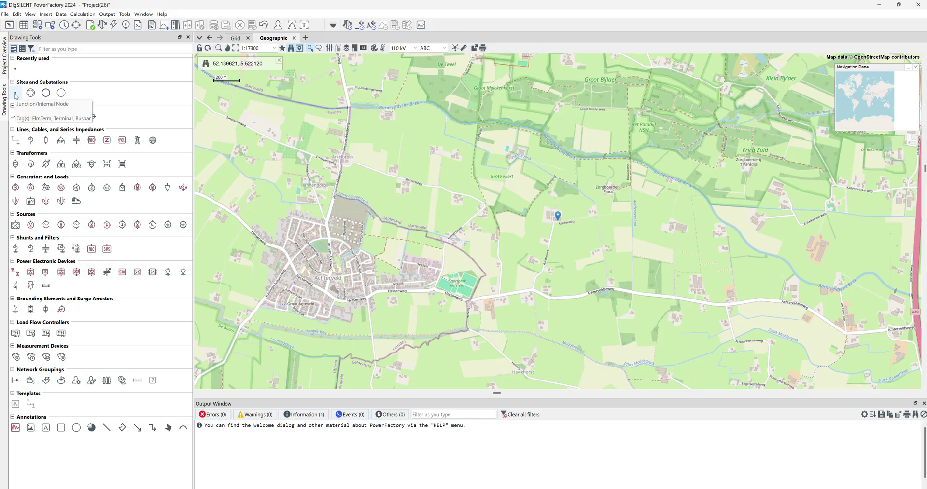
left_click(16, 94)
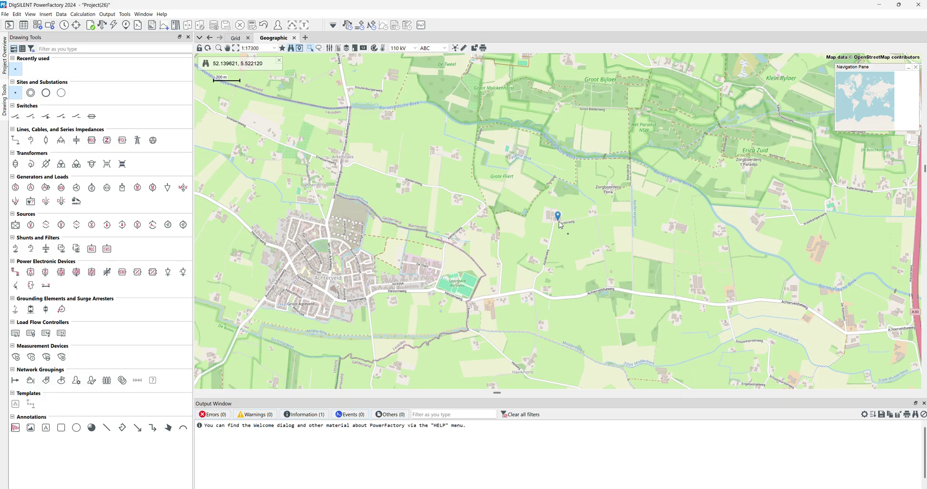
left_click(537, 290)
left_click(274, 48)
Change the Margin at full zoom value in the geographic diagram's properties
left_click(335, 14)
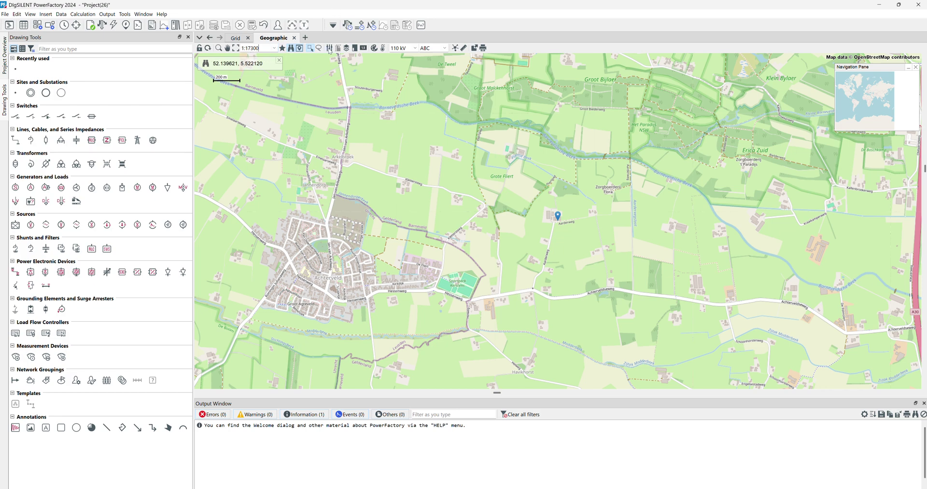
left_click(330, 50)
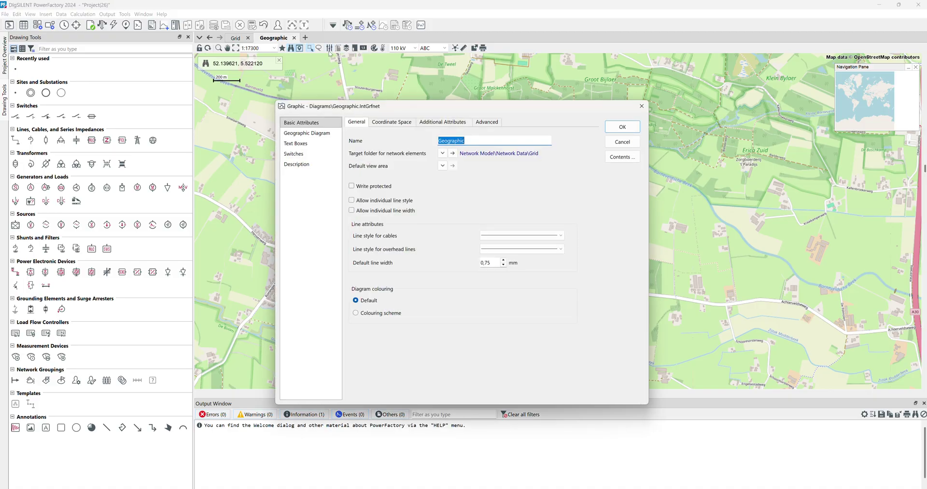
left_click(309, 133)
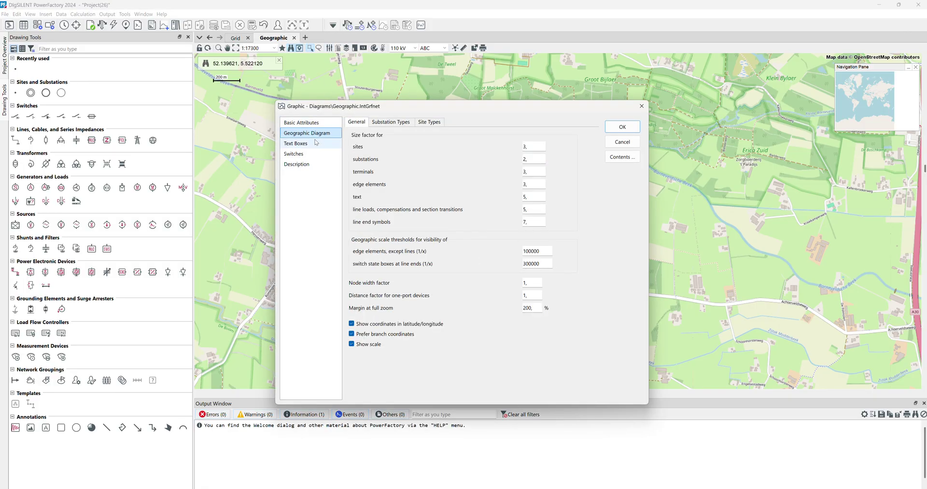
double_click(527, 308)
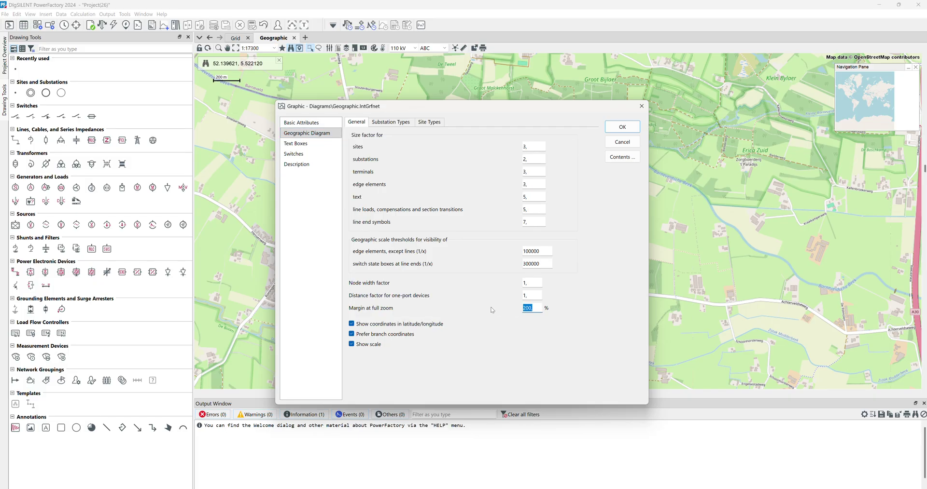
type("100")
left_click(622, 127)
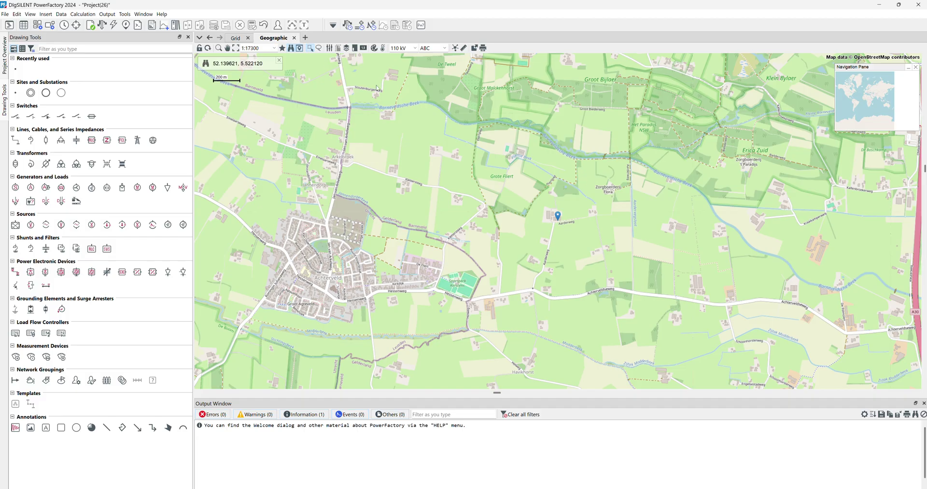
Recheck the Geographic Diagram settings and zoom the map in toward Aarderweg
left_click(338, 49)
left_click(306, 133)
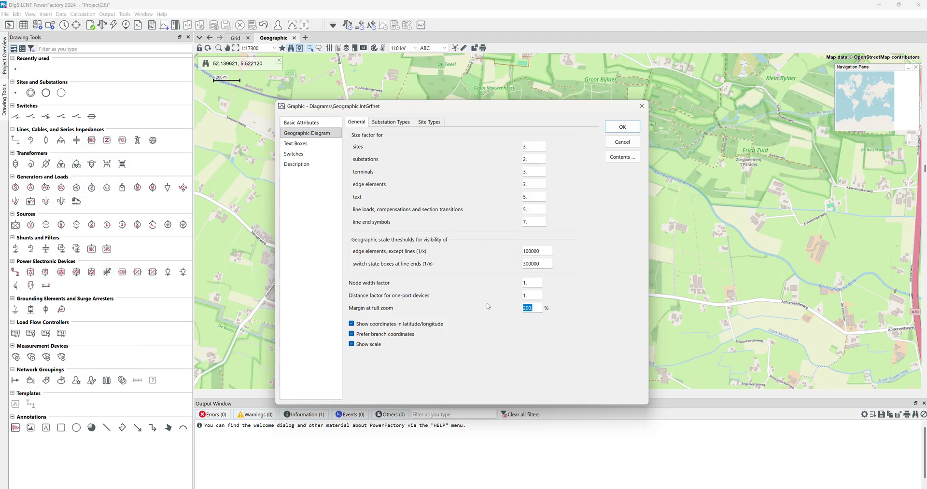
left_click(622, 126)
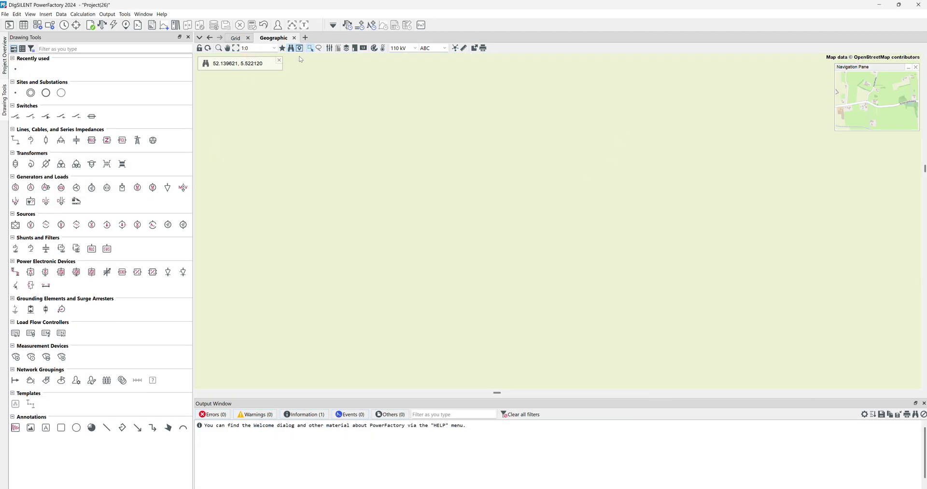
scroll(534, 302, "down", 5)
scroll(533, 301, "down", 3)
scroll(534, 301, "down", 3)
scroll(656, 255, "down", 1)
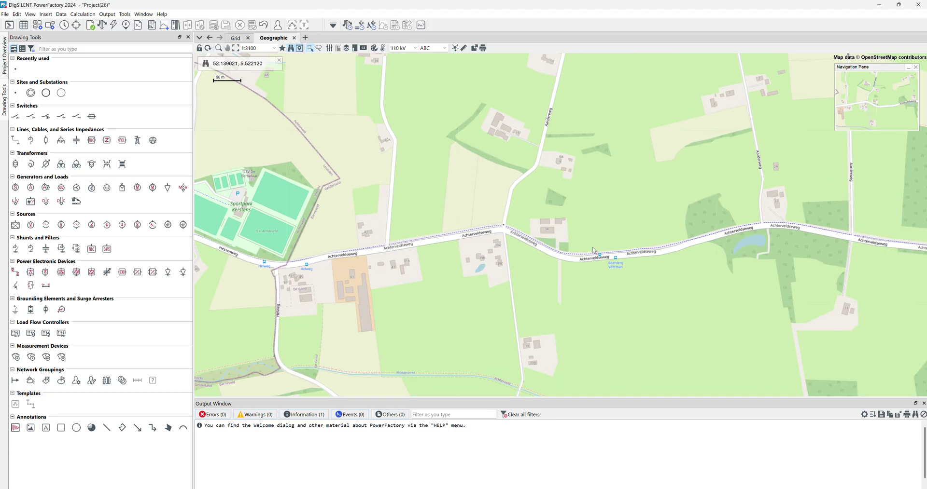
scroll(583, 261, "down", 2)
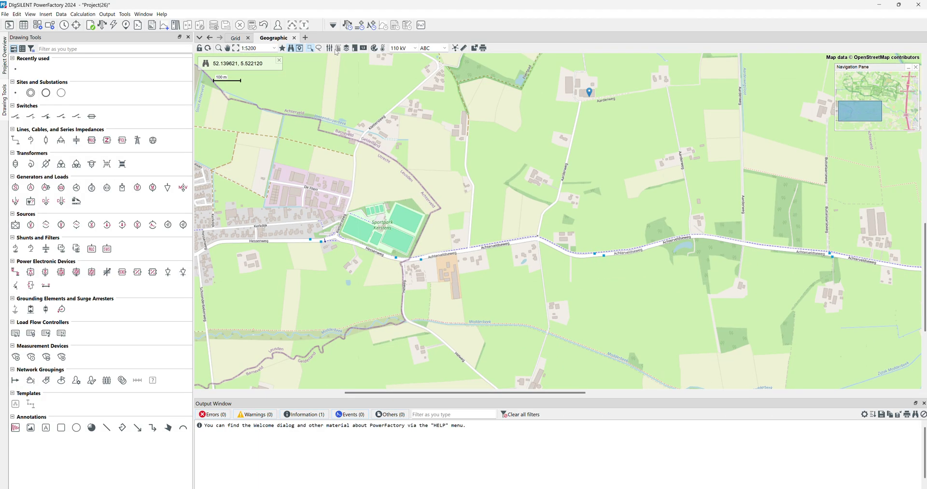
Review the diagram settings again and frame Aarderweg just north of Achterveldseweg
double_click(429, 165)
left_click(307, 133)
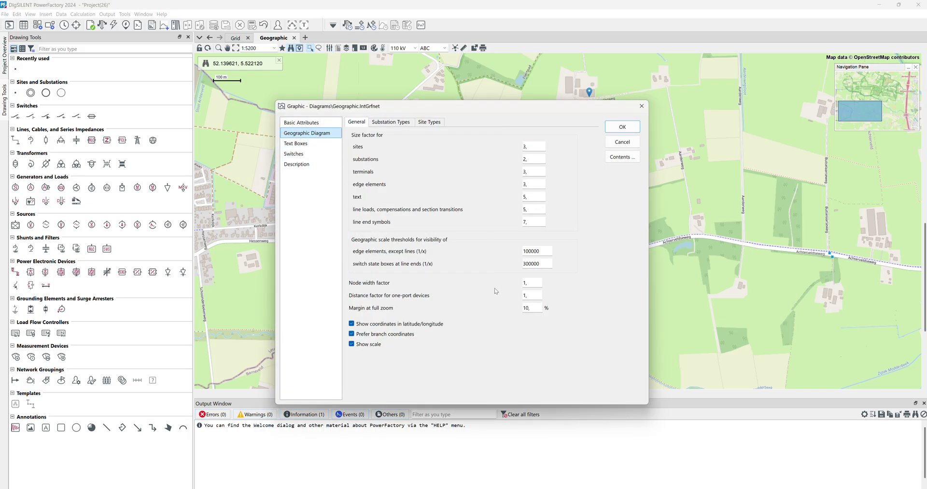
left_click(622, 127)
scroll(491, 268, "down", 3)
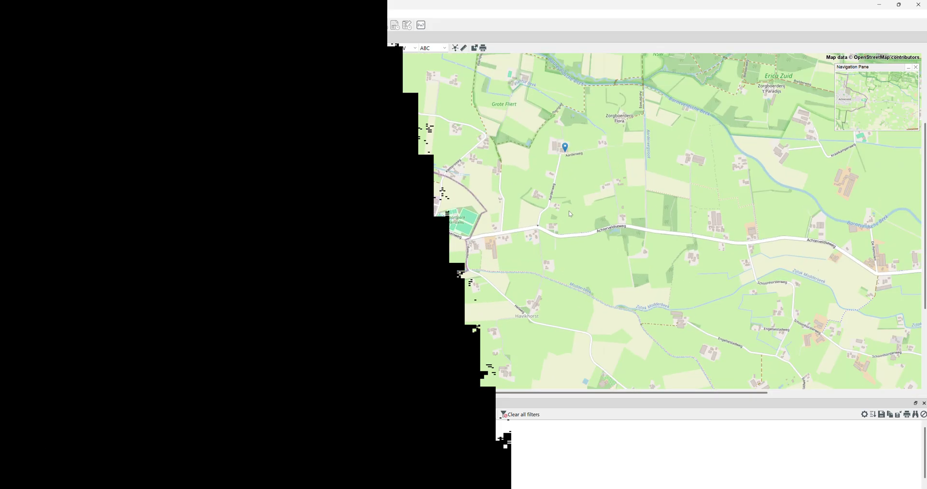
scroll(569, 211, "up", 3)
scroll(549, 206, "up", 3)
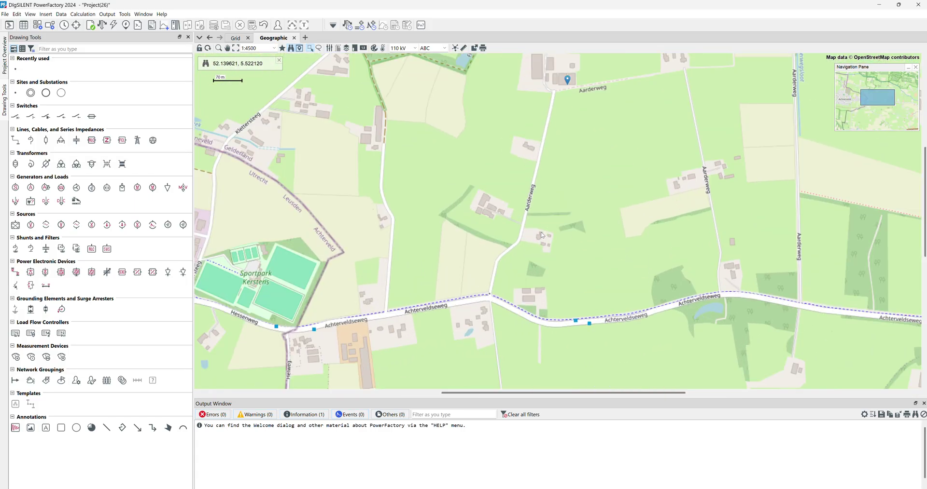
scroll(475, 313, "up", 1)
Draw a cable line with several bends along Aarderweg from Achterveldseweg north to the road's end
left_click(16, 93)
scroll(694, 236, "up", 2)
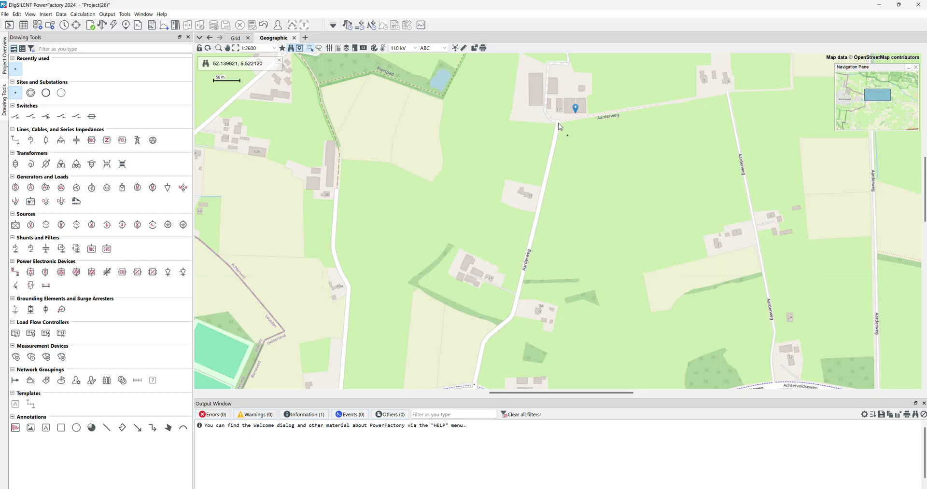
key("Escape")
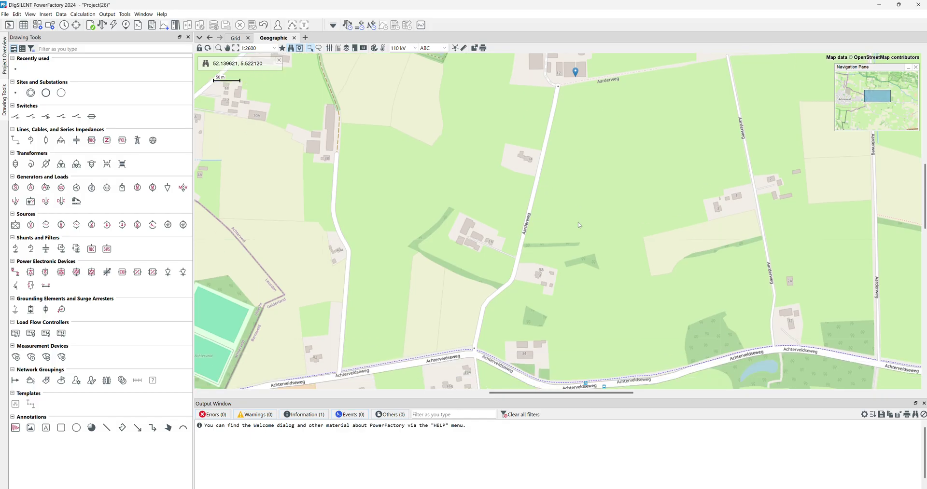
scroll(579, 193, "down", 1)
left_click(16, 92)
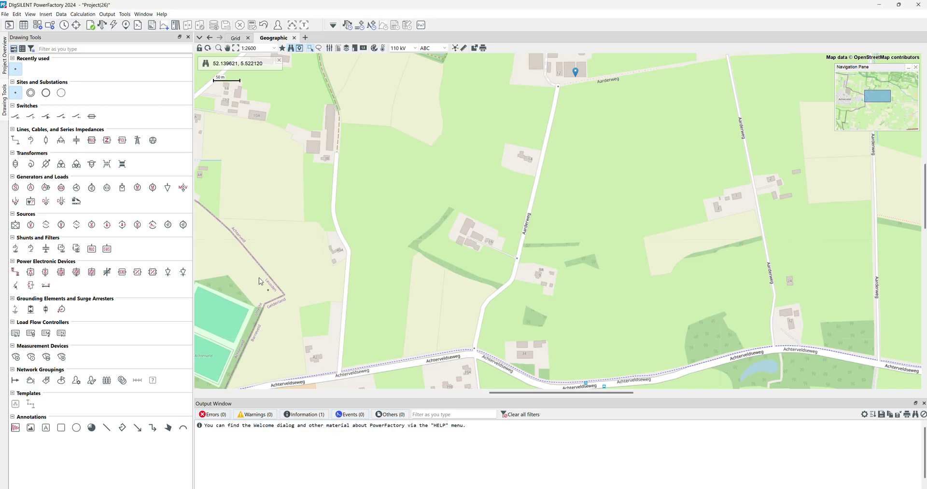
left_click(15, 140)
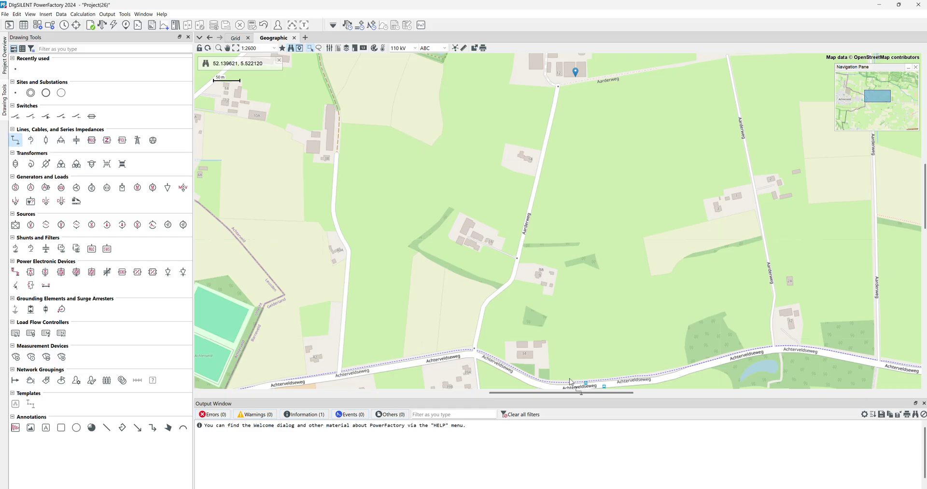
left_click(473, 351)
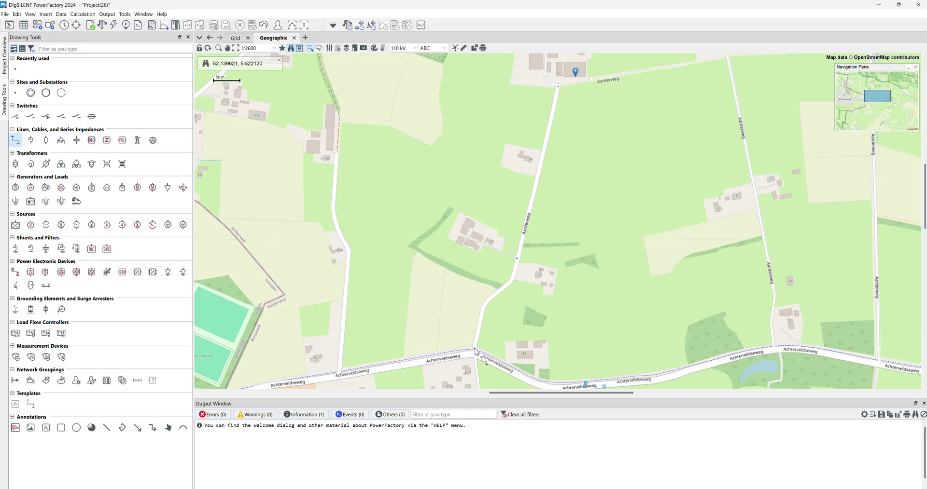
left_click(484, 306)
left_click(513, 280)
left_click(516, 259)
left_click(556, 87)
double_click(518, 261)
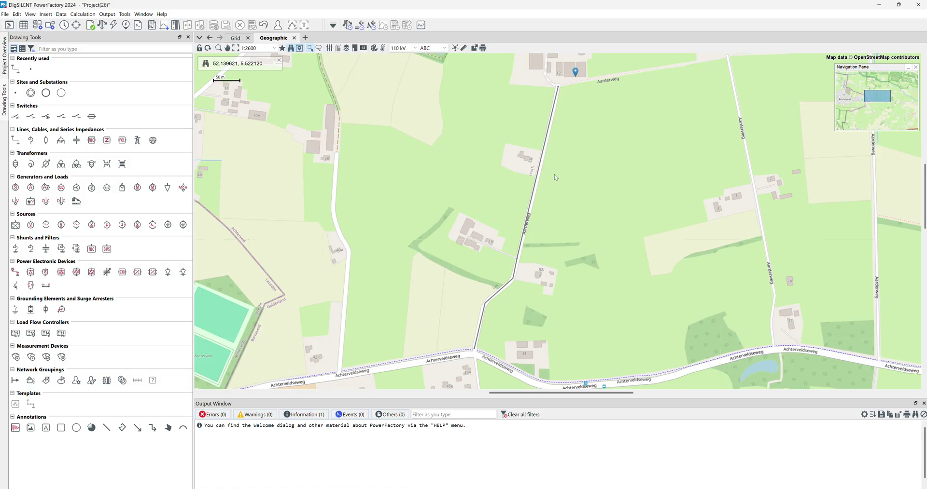
double_click(537, 175)
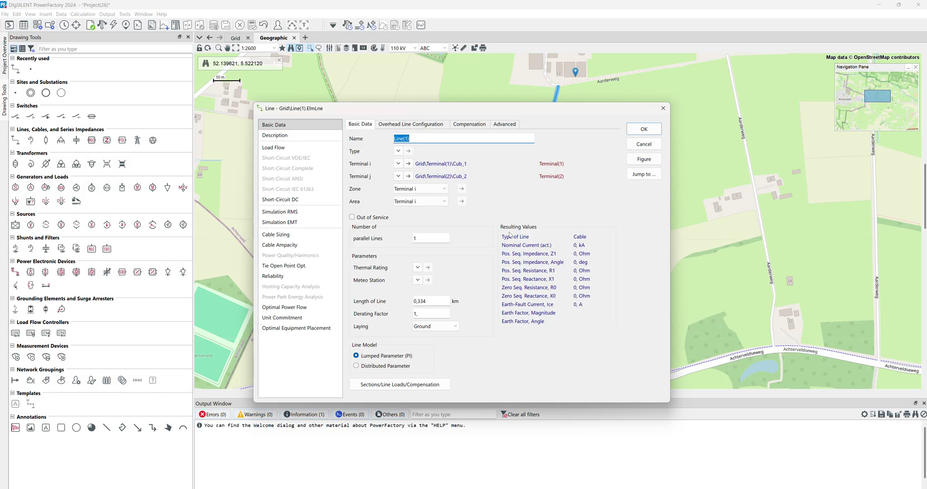
left_click_drag(514, 108, 299, 67)
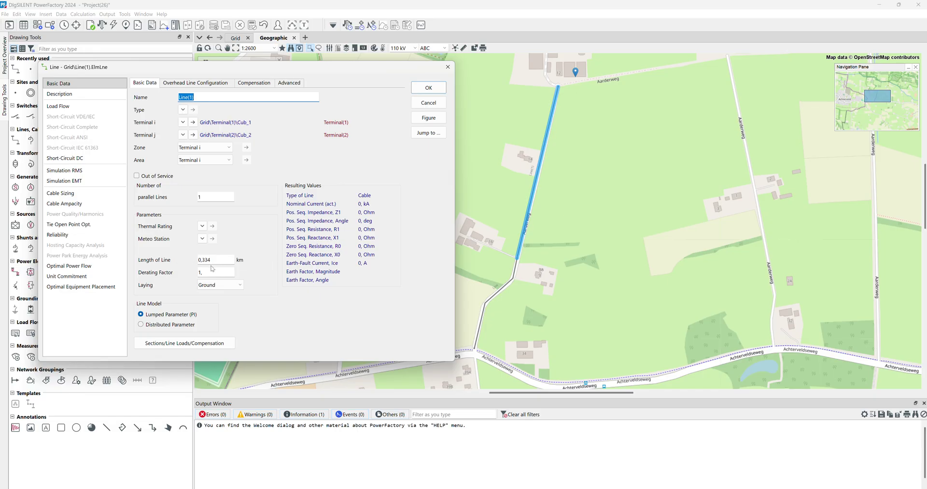
left_click(420, 103)
double_click(498, 290)
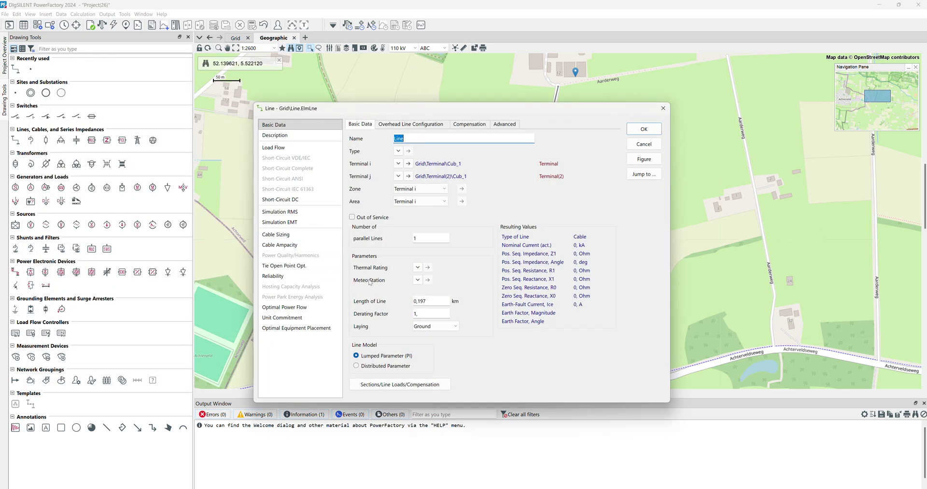
left_click(644, 129)
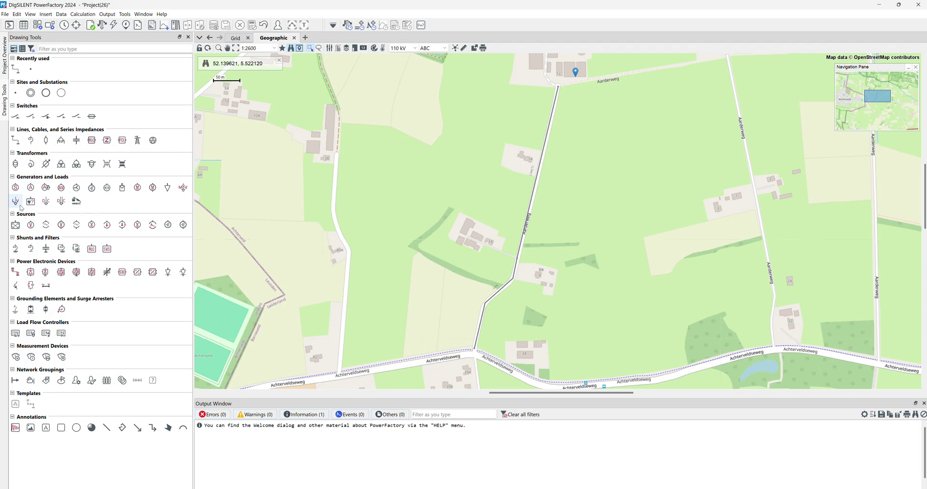
Place low-voltage loads at the northern terminal and mid-line, and an external grid at the south end
left_click(574, 65)
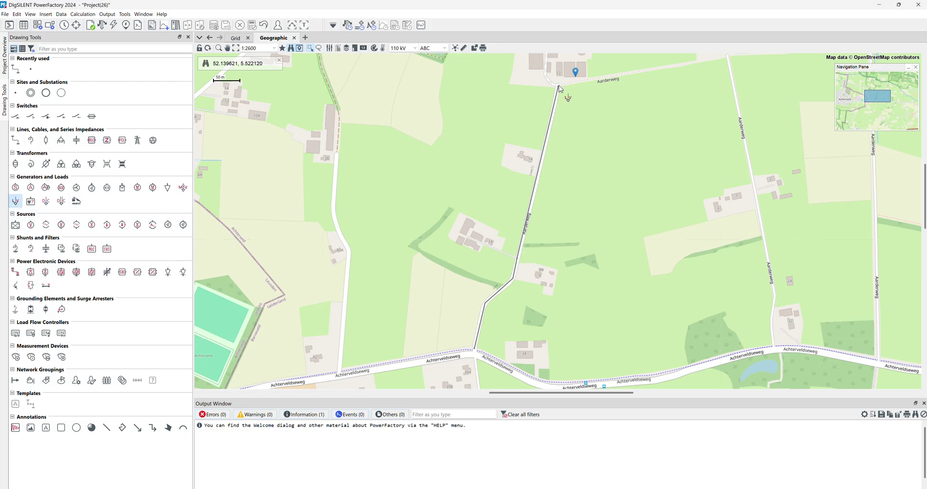
left_click(518, 261)
key("Escape")
left_click(16, 225)
left_click(475, 351)
key("Escape")
Set the mid-line load's apparent power to 1 kVA and confirm the northern load
double_click(499, 257)
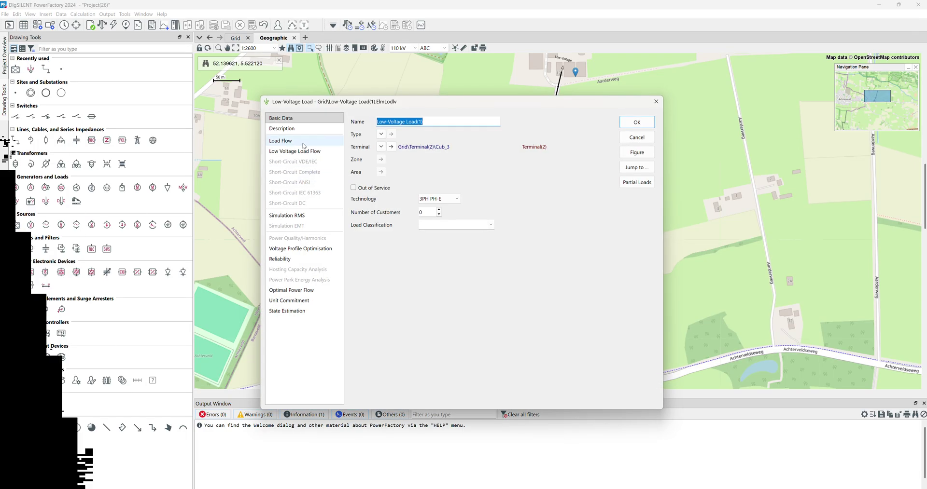
left_click(637, 138)
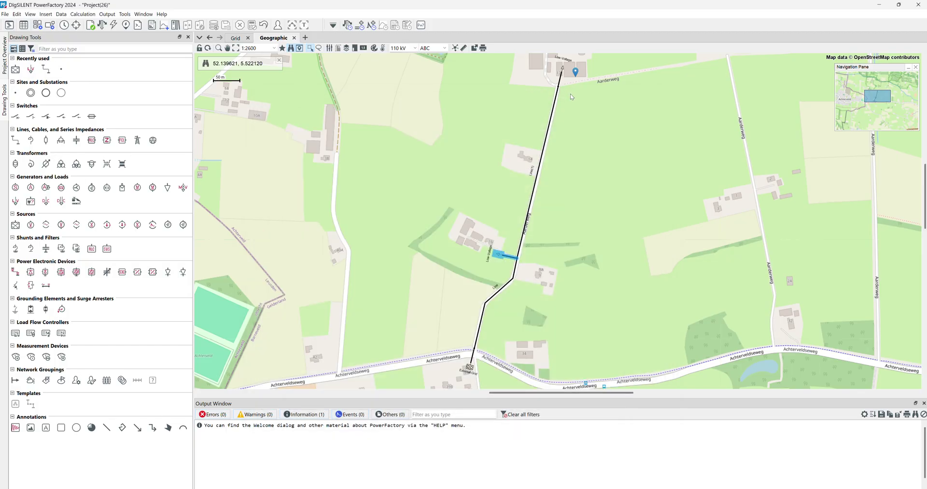
double_click(499, 258)
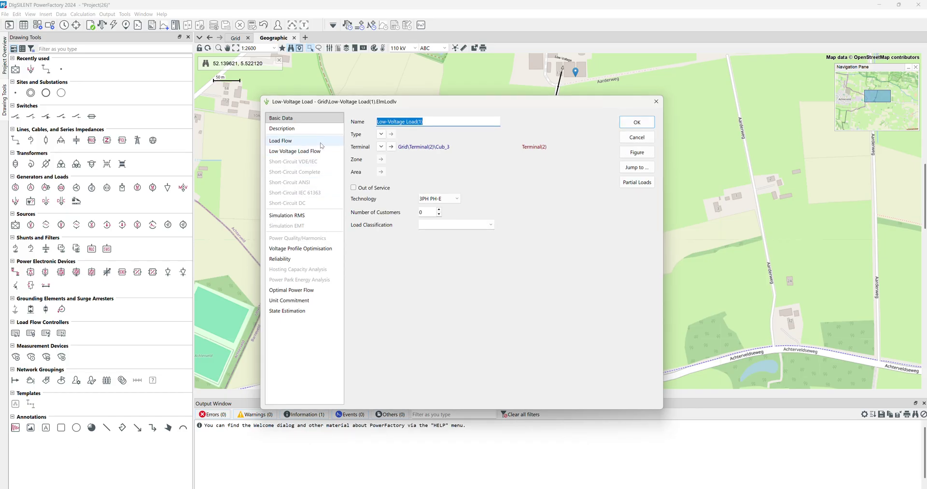
left_click(321, 144)
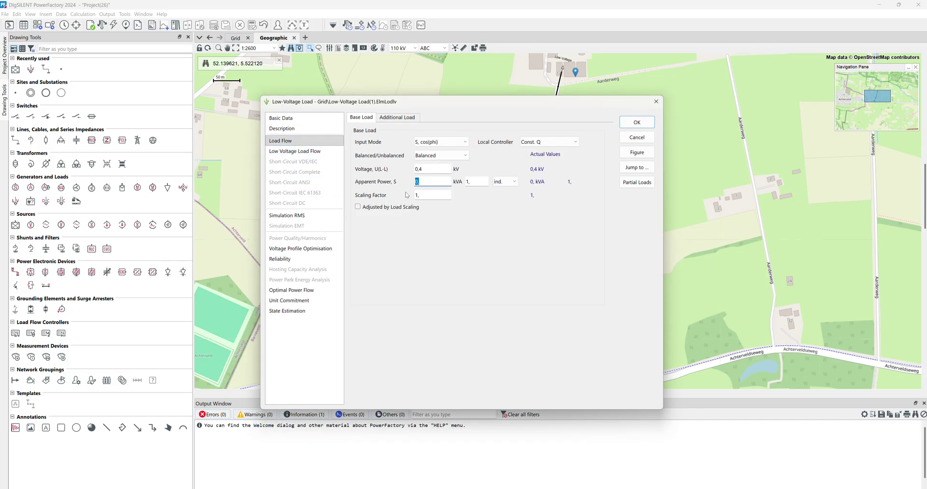
type("1,")
left_click(636, 122)
double_click(561, 72)
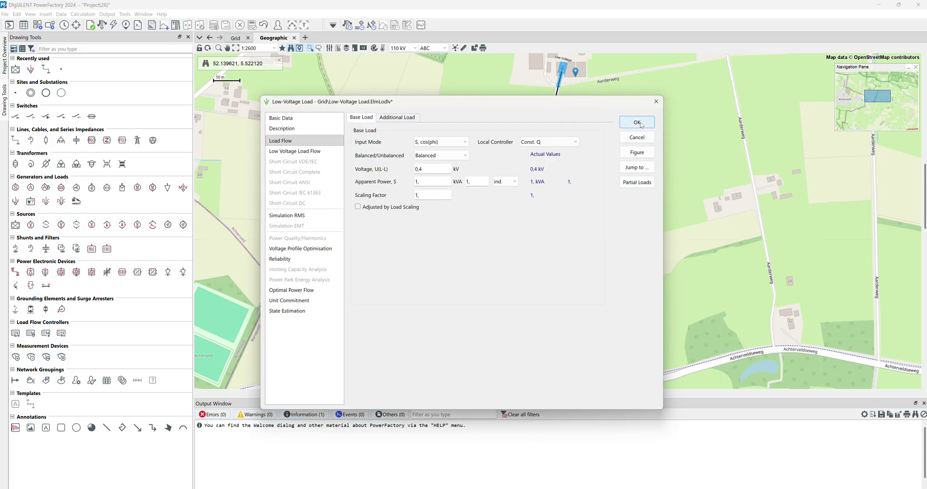
left_click(637, 122)
double_click(550, 125)
Give the first cable section a new 0.4 kV line type (TypLne)
left_click(274, 125)
left_click(398, 151)
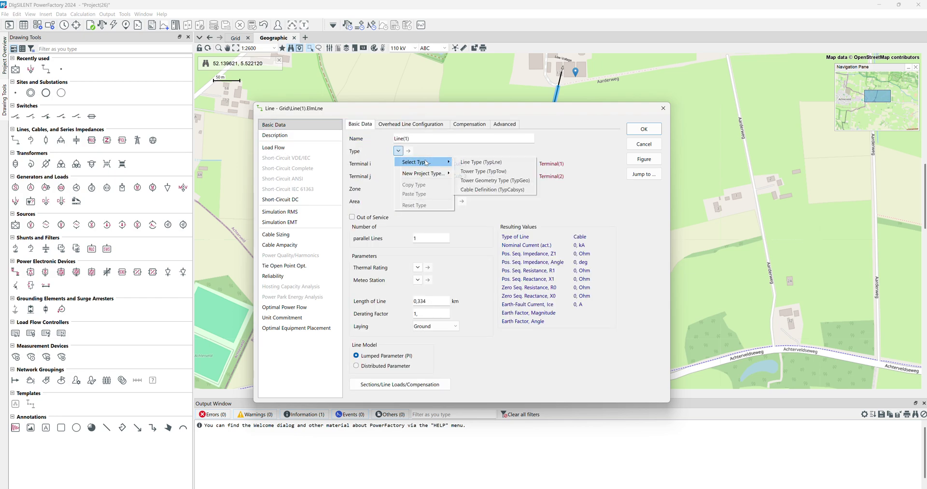
mouse_move(423, 173)
left_click(471, 175)
left_click(406, 240)
type("1")
left_click(405, 271)
type("1")
left_click(301, 137)
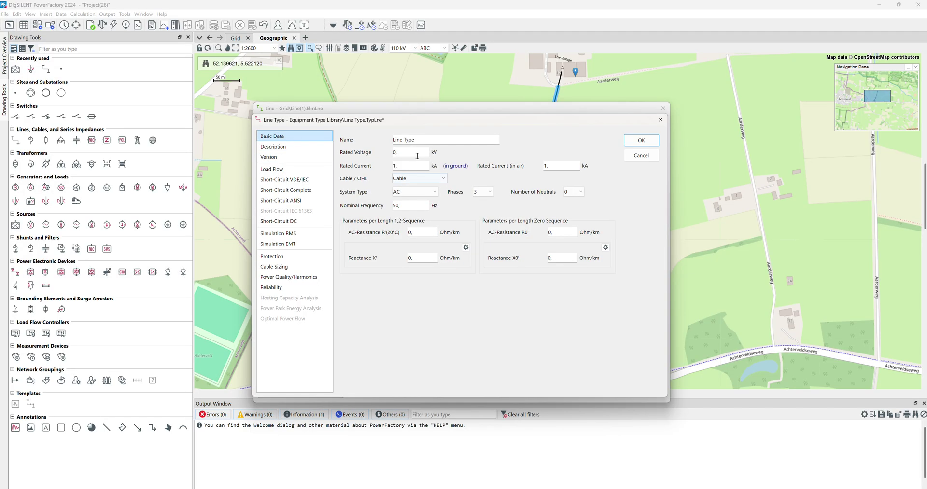
left_click(645, 140)
Give the second cable section a new project line type as well
double_click(502, 291)
left_click(398, 150)
left_click(478, 174)
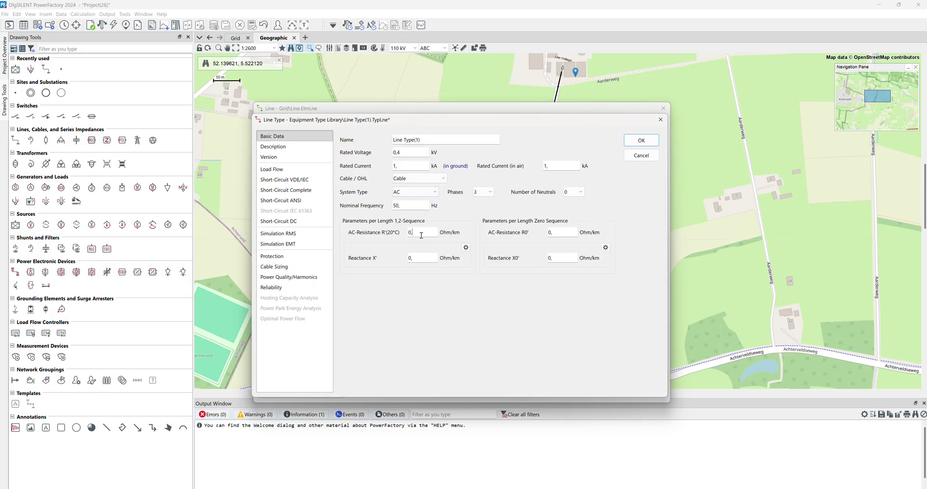
left_click(641, 140)
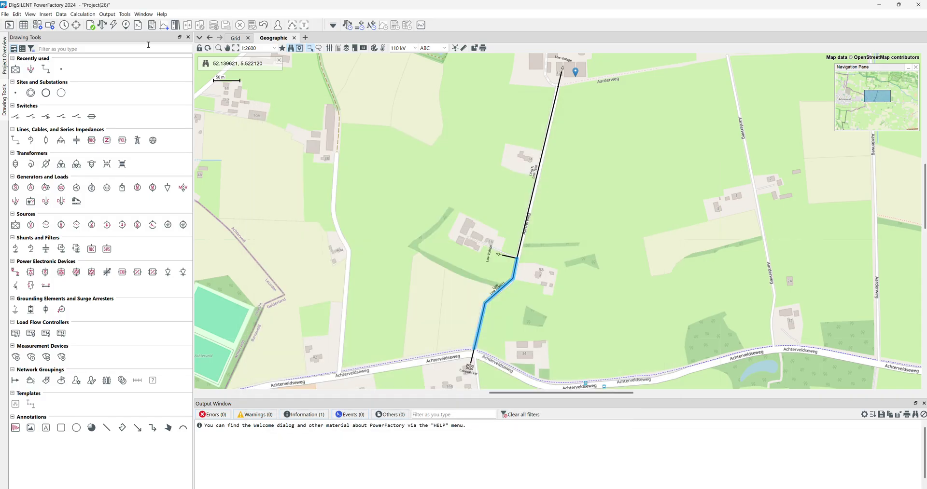
left_click(477, 352)
Set both terminals' nominal line-line voltage to 0.4 kV
double_click(474, 349)
double_click(456, 244)
type("4")
left_click(620, 132)
double_click(474, 349)
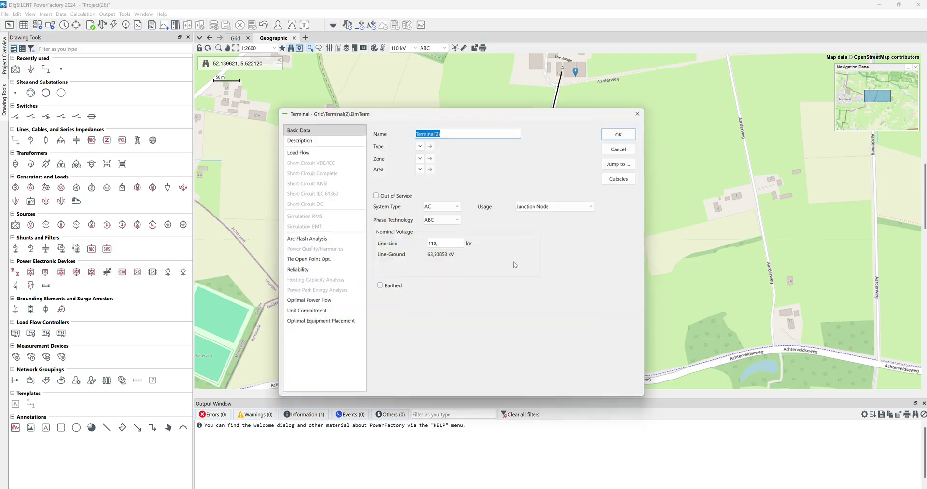
double_click(439, 244)
type("0")
type("4")
key("Return")
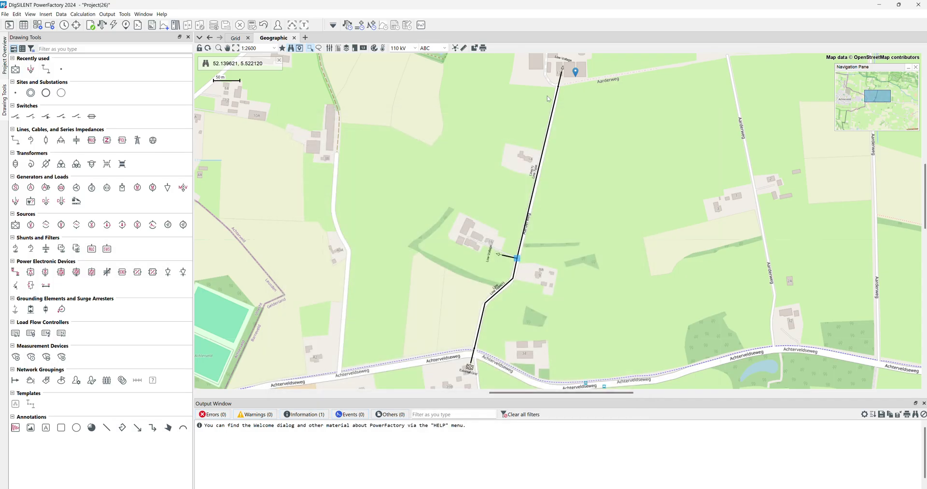
double_click(558, 87)
double_click(439, 244)
type("4")
key("Return")
left_click(99, 26)
Execute the load flow and enable the Results and Labels diagram layers
left_click(605, 131)
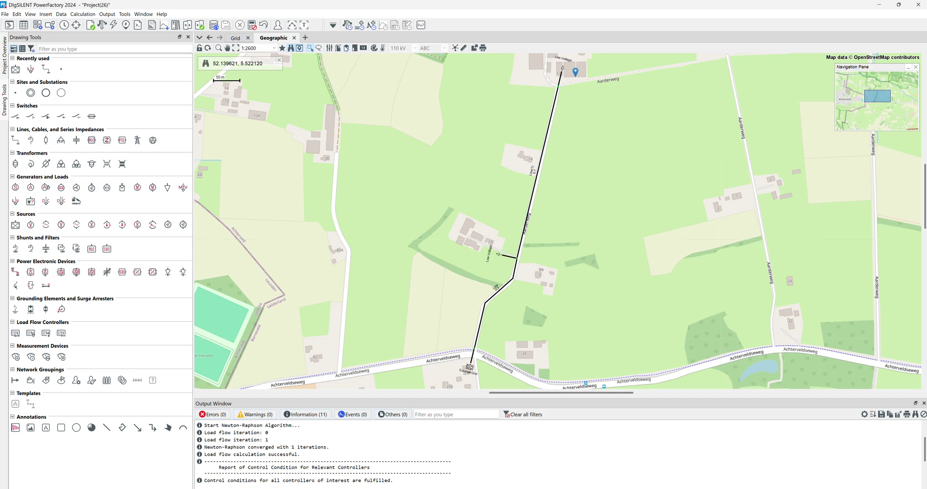
left_click(346, 48)
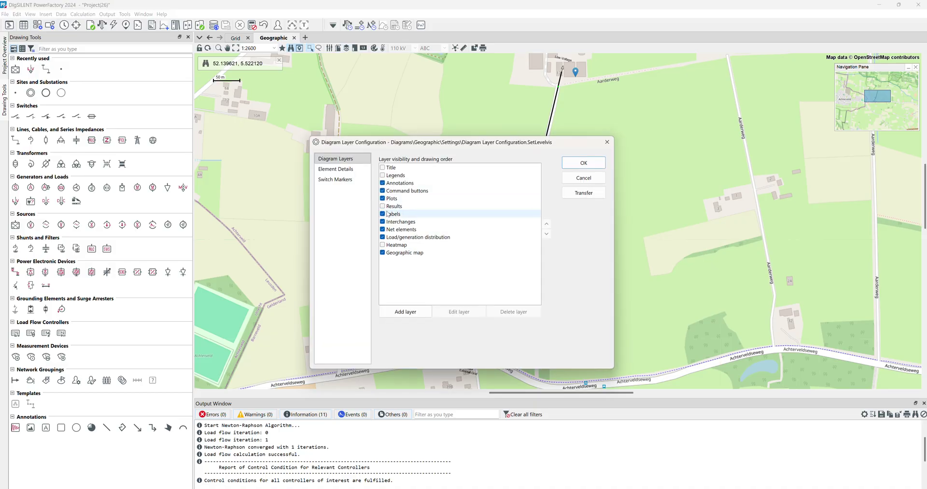
left_click(583, 163)
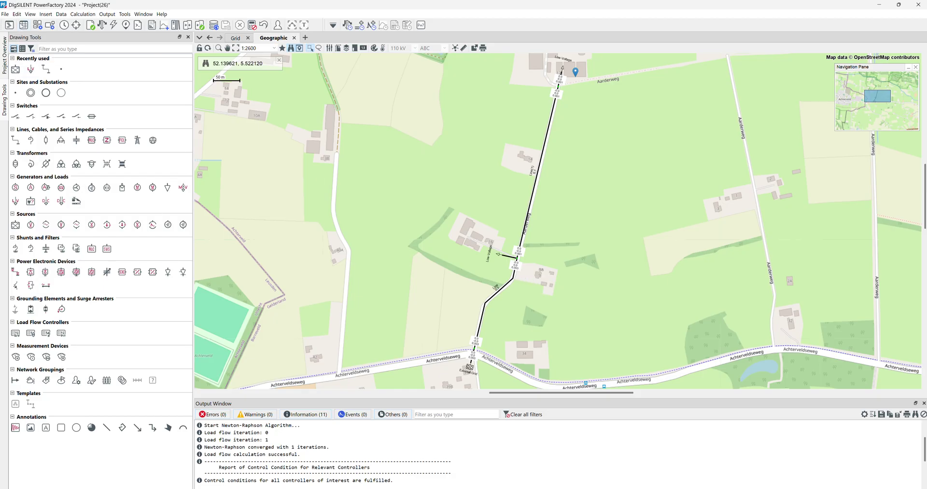
Remove the voltage, current and power unit prefixes in Output Variables, then rerun the load flow
left_click(17, 14)
mouse_move(36, 35)
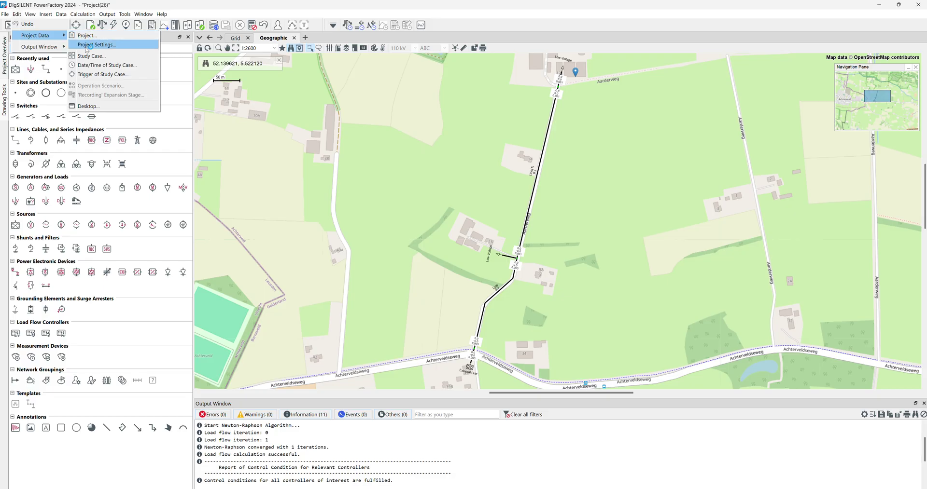
left_click(87, 44)
left_click(321, 170)
left_click(403, 165)
left_click(422, 183)
left_click(427, 202)
left_click(423, 249)
left_click(427, 210)
left_click(423, 263)
left_click(610, 164)
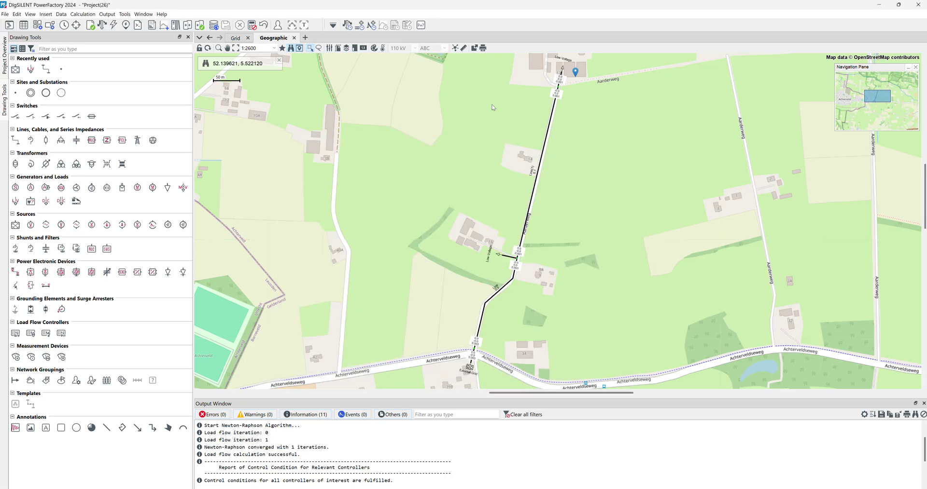
left_click(101, 24)
left_click(614, 135)
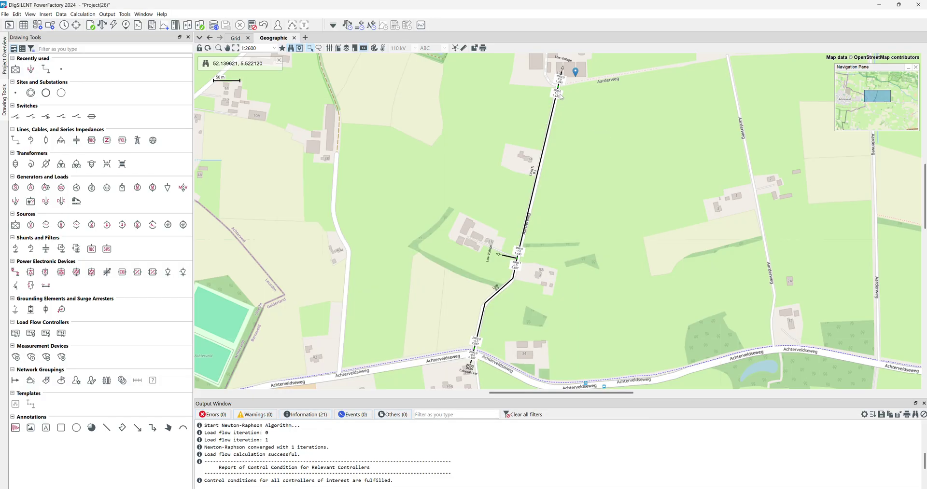